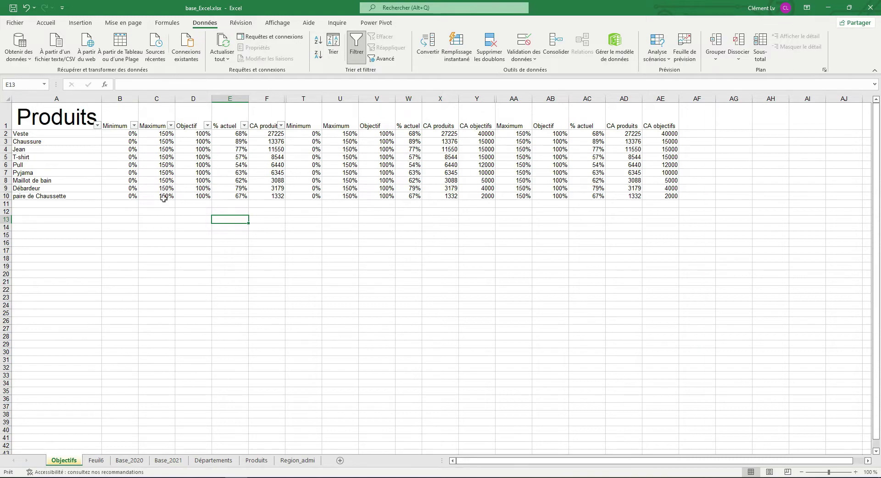
Turn off the filter on the Objectifs table so no filter arrows remain
left_click(150, 236)
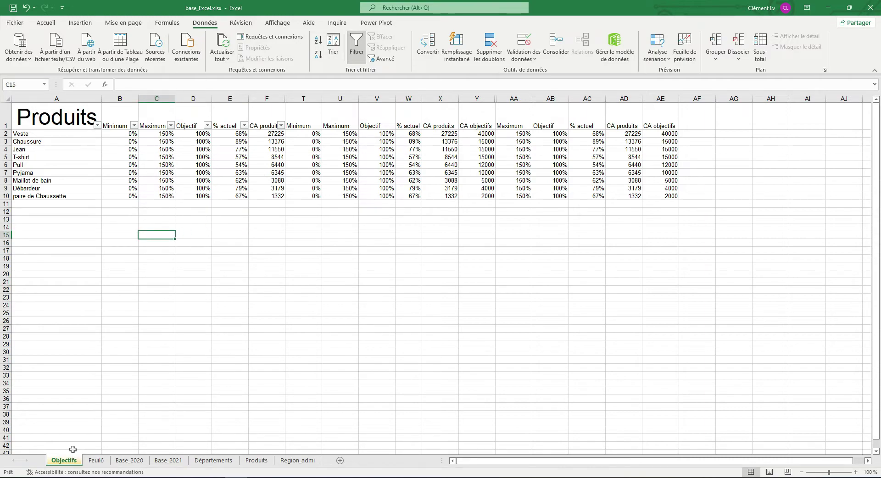
left_click(303, 250)
left_click(376, 125)
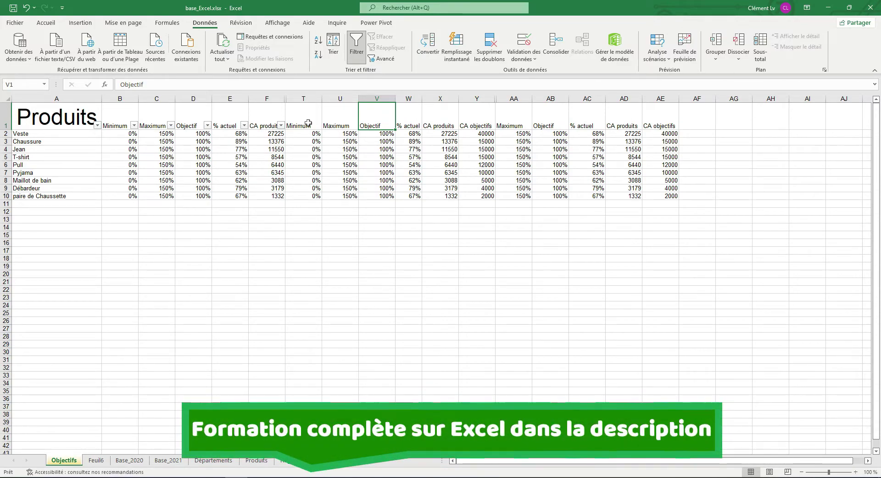
left_click(269, 124)
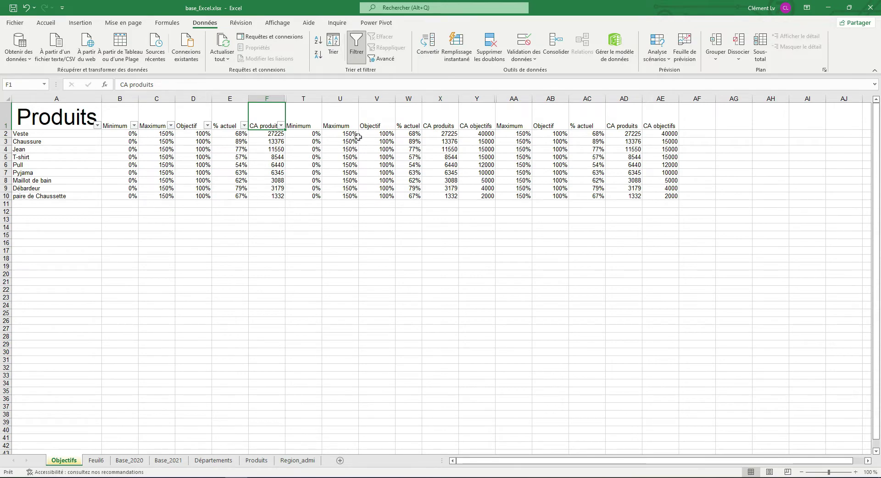
left_click(357, 45)
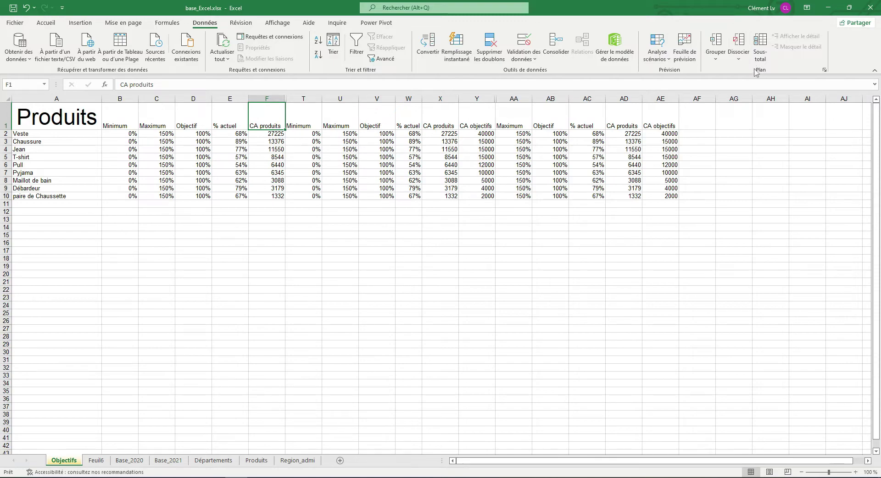
Inspect the Grouper and Dissocier dropdown options, then dismiss them without changes
left_click(712, 60)
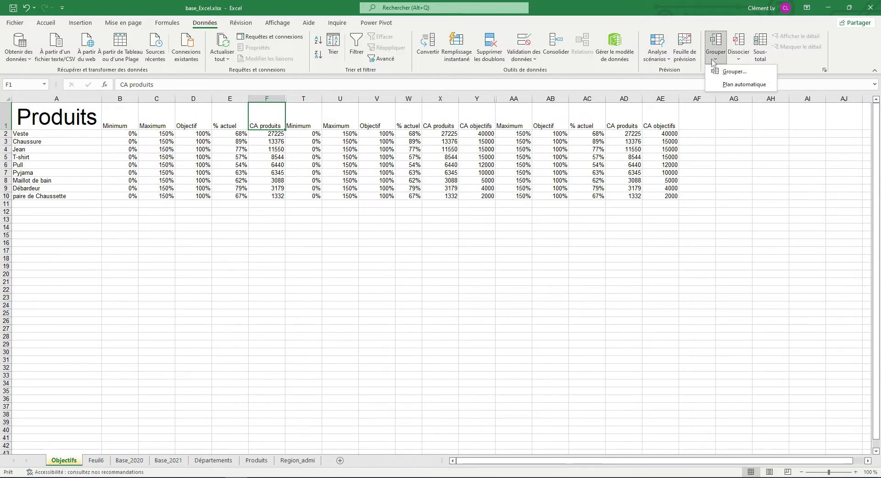
left_click(741, 60)
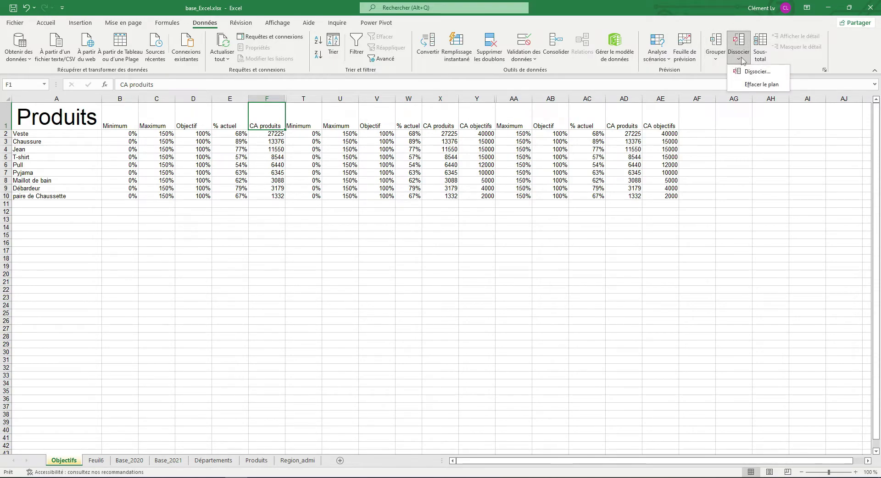
key("Escape")
key("Right")
key("Right")
key("Right")
key("Down")
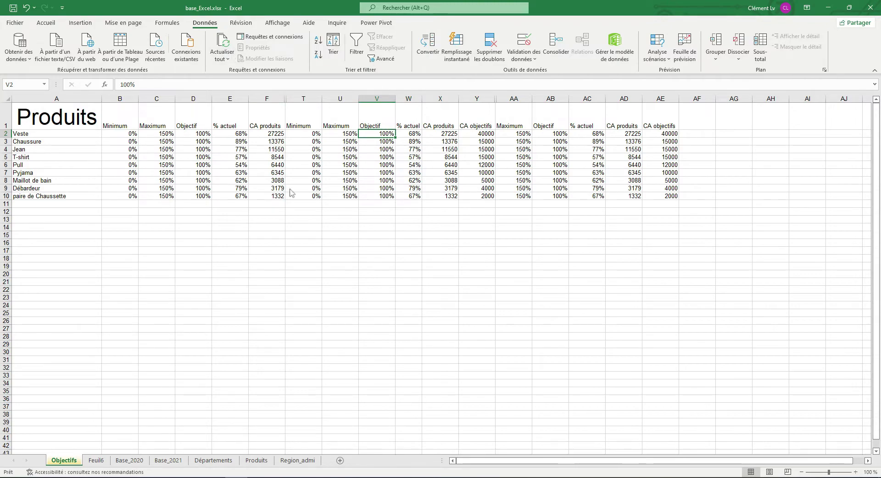
Select columns V through X and dismiss their column menu without hiding anything
left_click(376, 188)
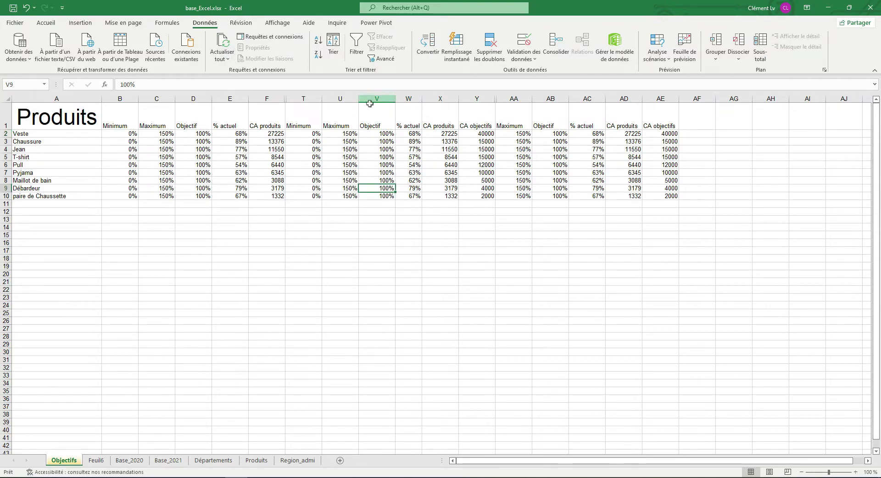
left_click_drag(374, 97, 440, 98)
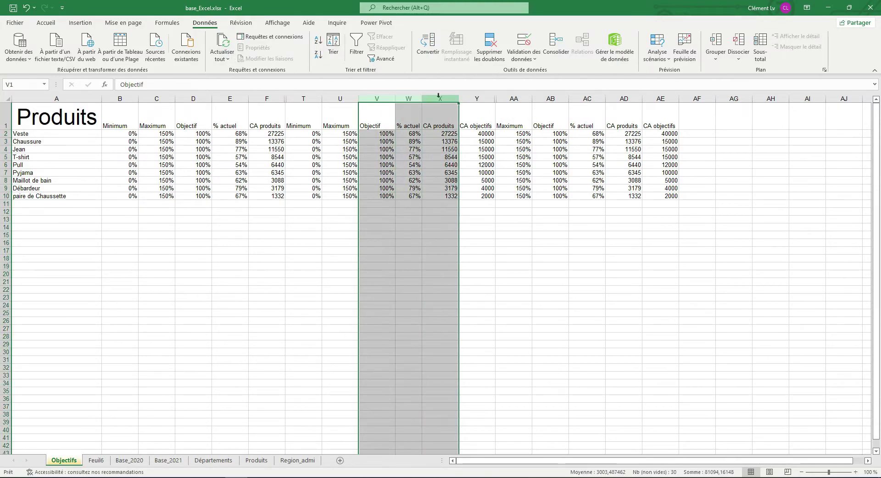
right_click(415, 98)
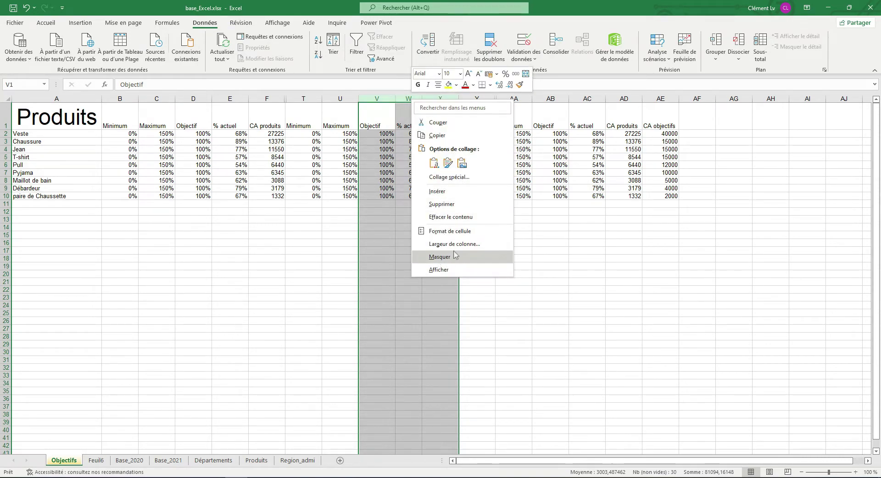
left_click(551, 173)
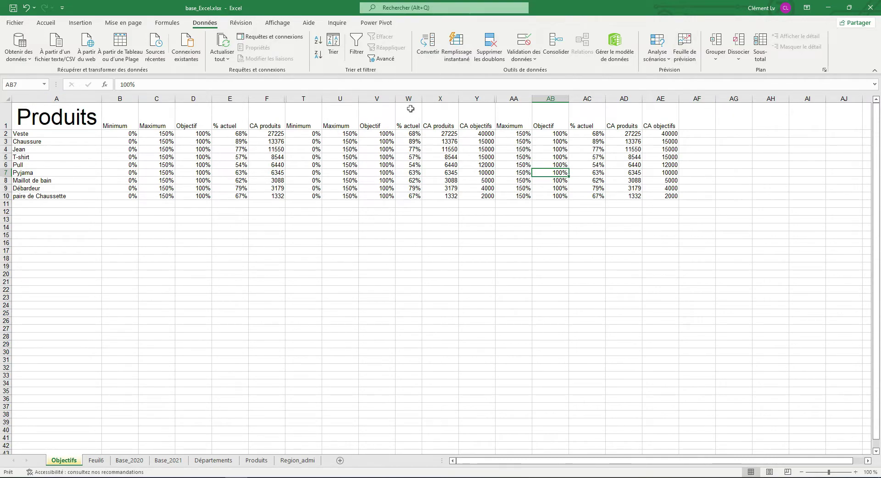
Unhide every hidden column across the whole Objectifs sheet with Afficher
left_click(8, 100)
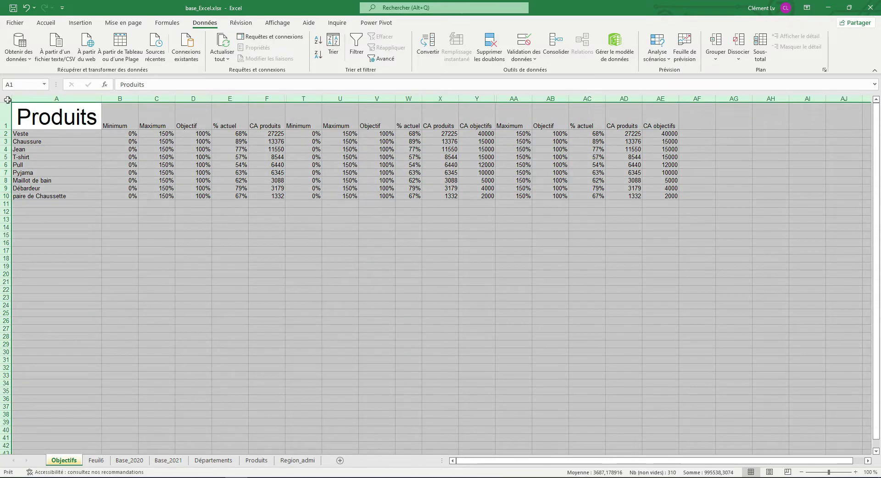
right_click(205, 99)
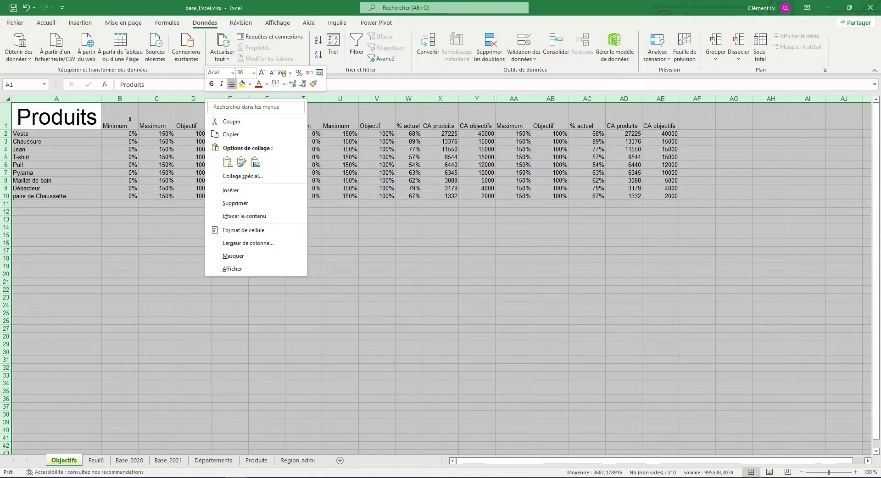
left_click(234, 269)
left_click(486, 204)
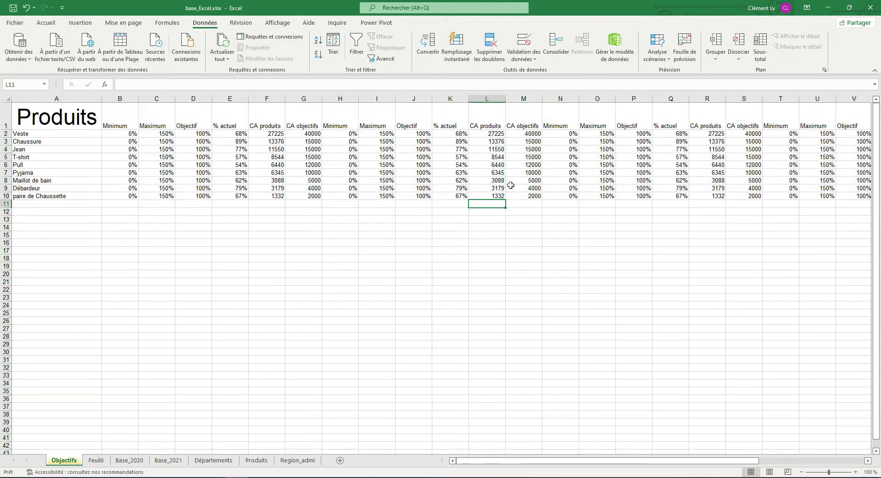
left_click(273, 251)
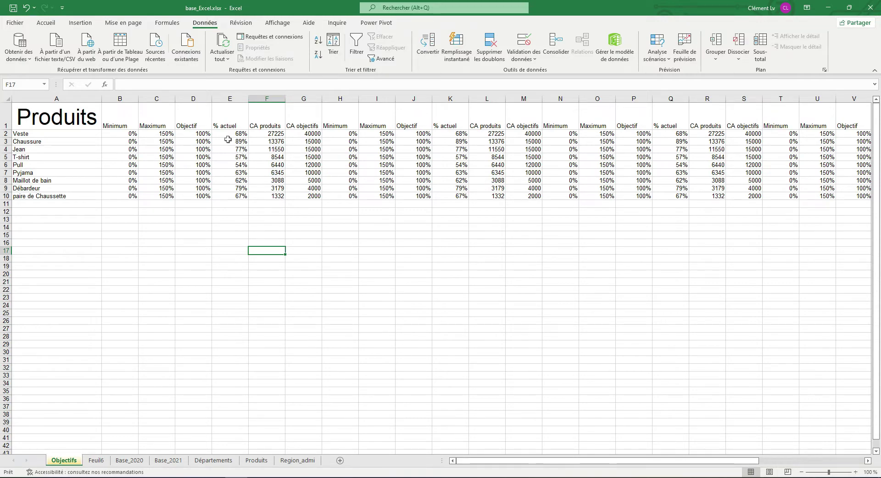
Group the Minimum and Maximum columns B:C, then collapse and re-expand the group
left_click(126, 100)
left_click_drag(127, 102, 151, 102)
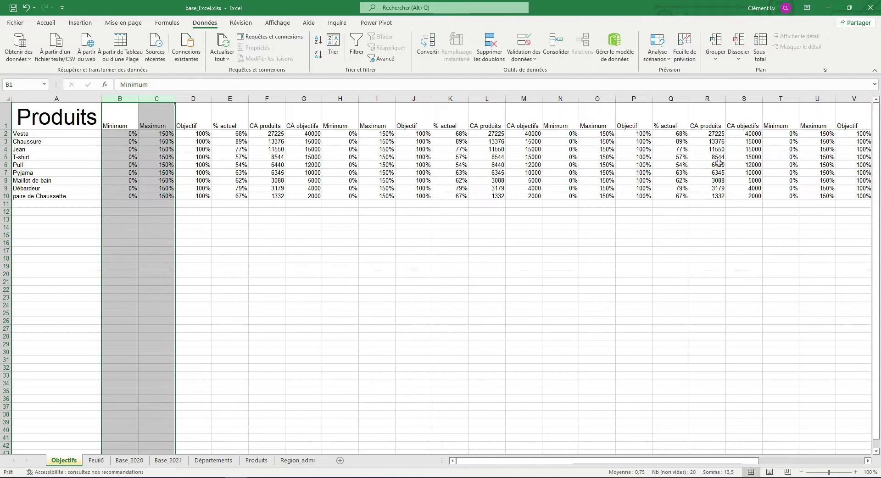
left_click(717, 61)
left_click(725, 82)
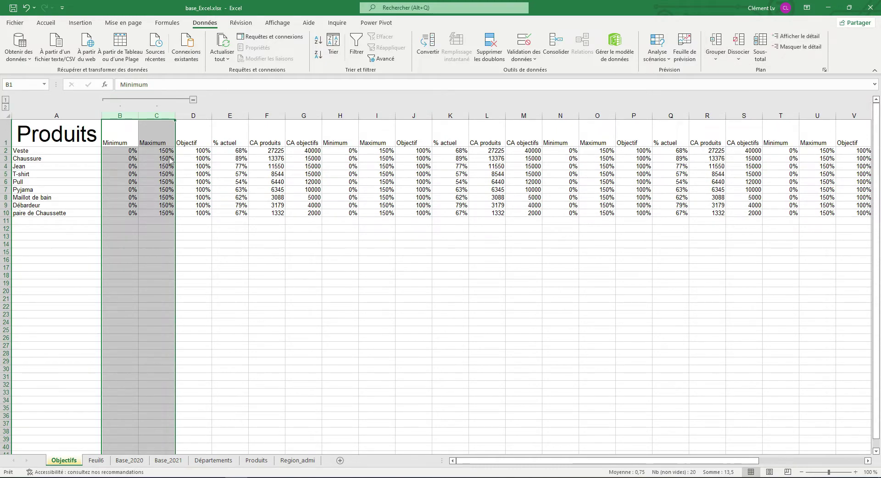
left_click(237, 198)
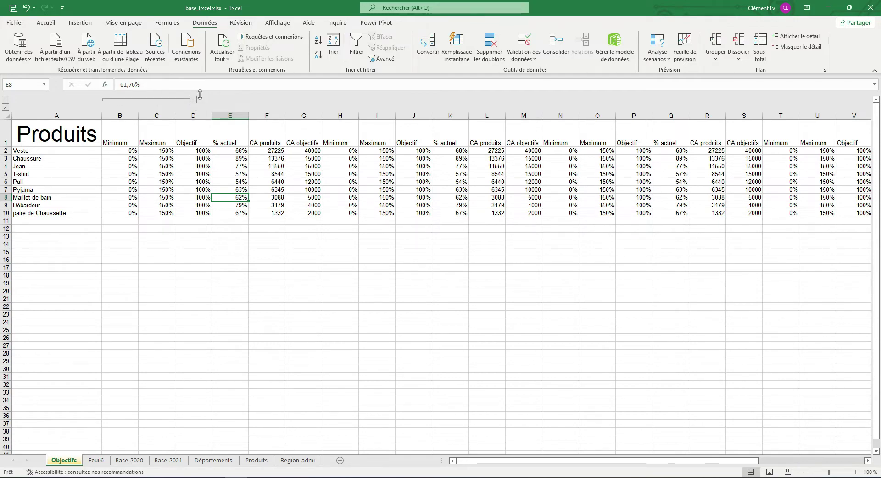
left_click(193, 100)
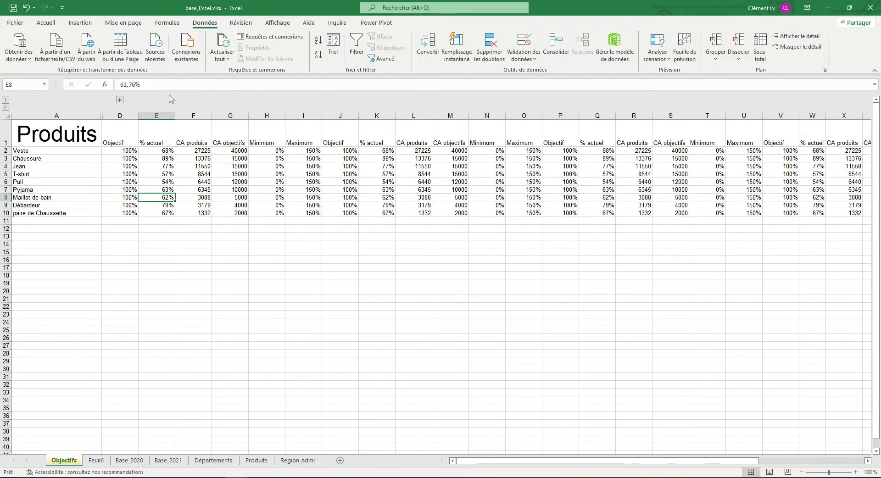
left_click(120, 100)
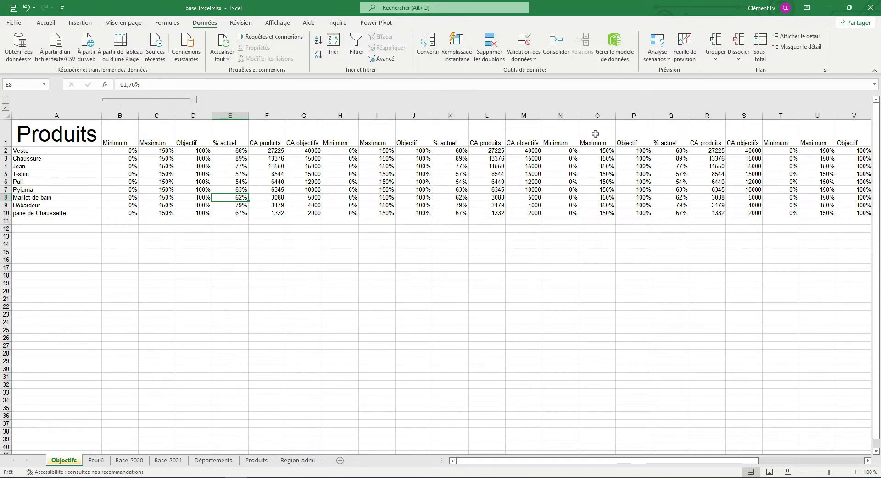
left_click(183, 220)
left_click(232, 115)
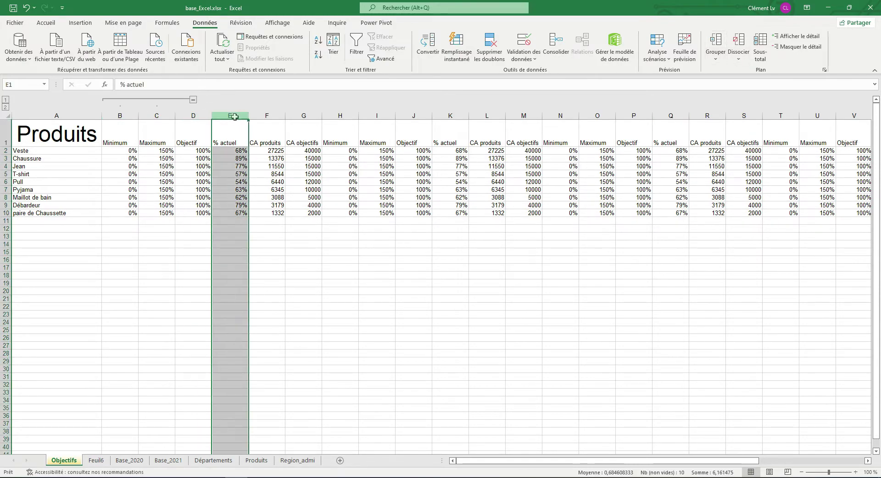
right_click(234, 118)
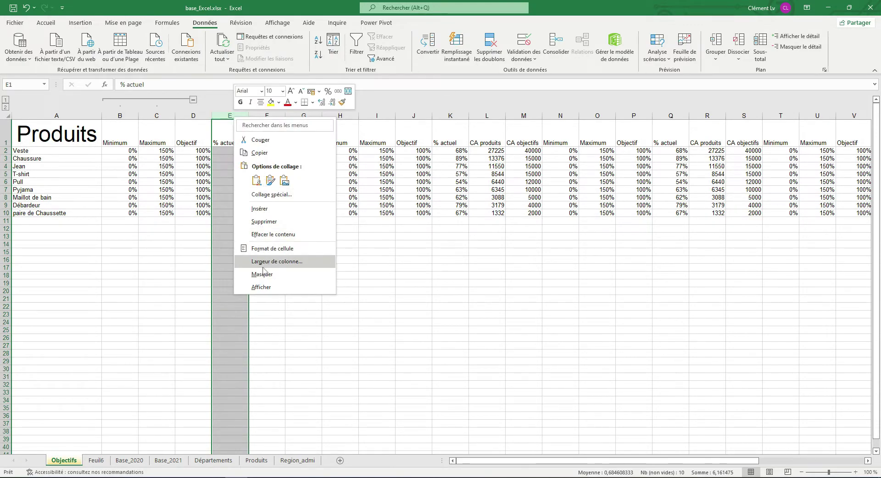
left_click(181, 221)
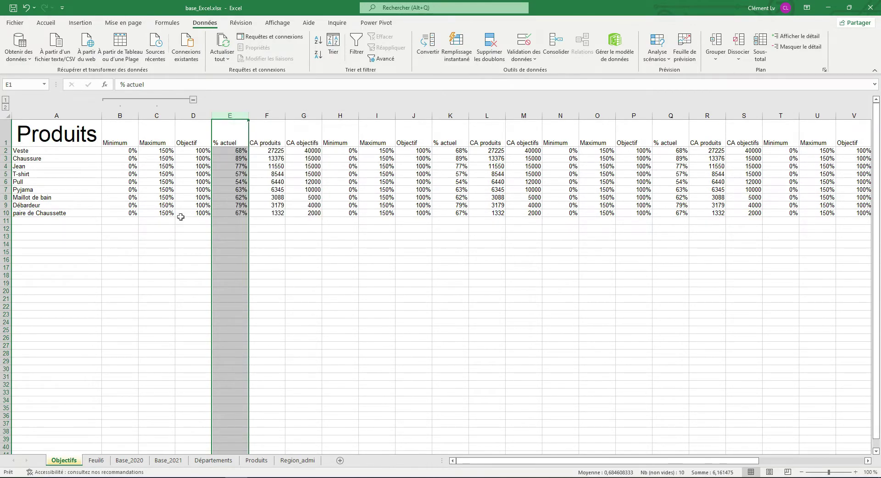
left_click(181, 219)
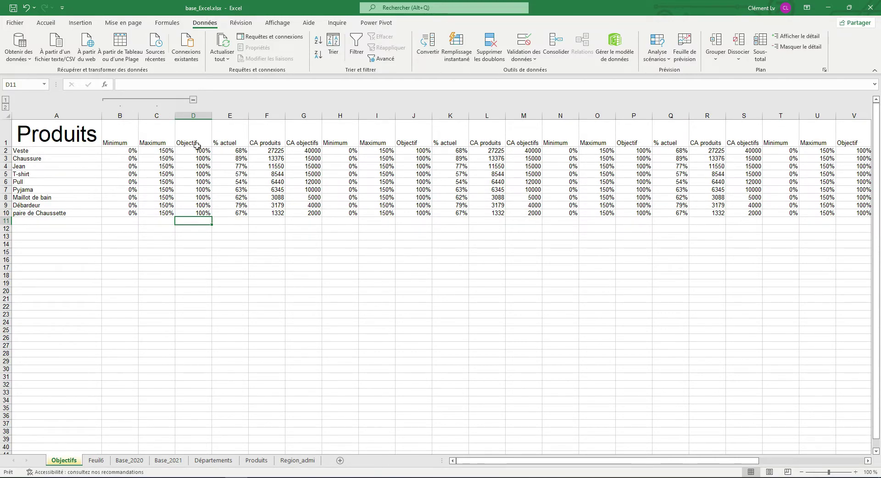
left_click(156, 190)
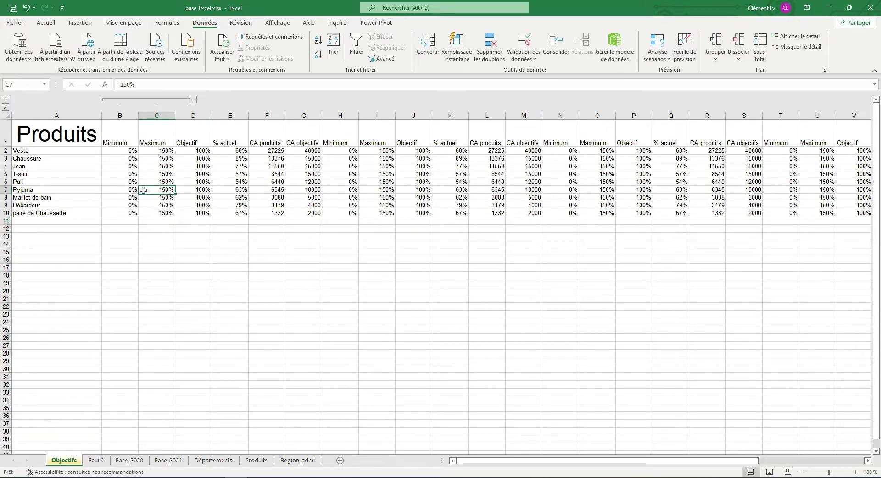
Add an outer outline group spanning columns B through H around the B:C group
left_click_drag(115, 115, 319, 112)
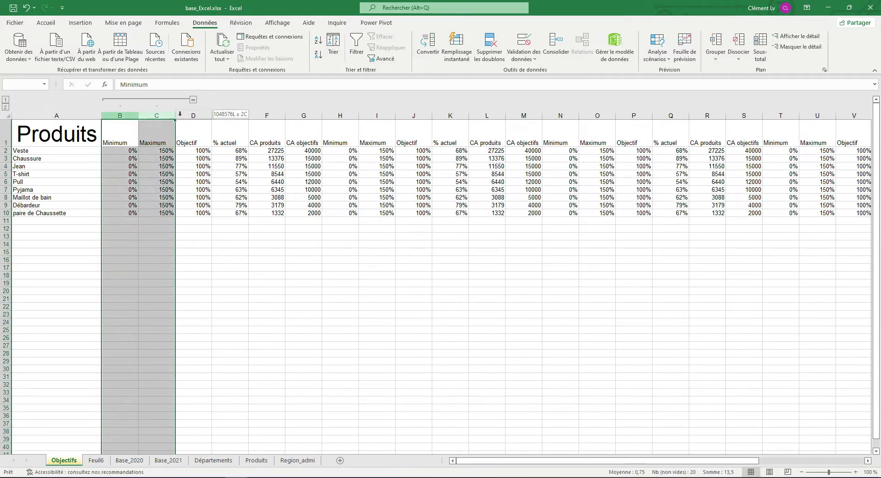
right_click(306, 118)
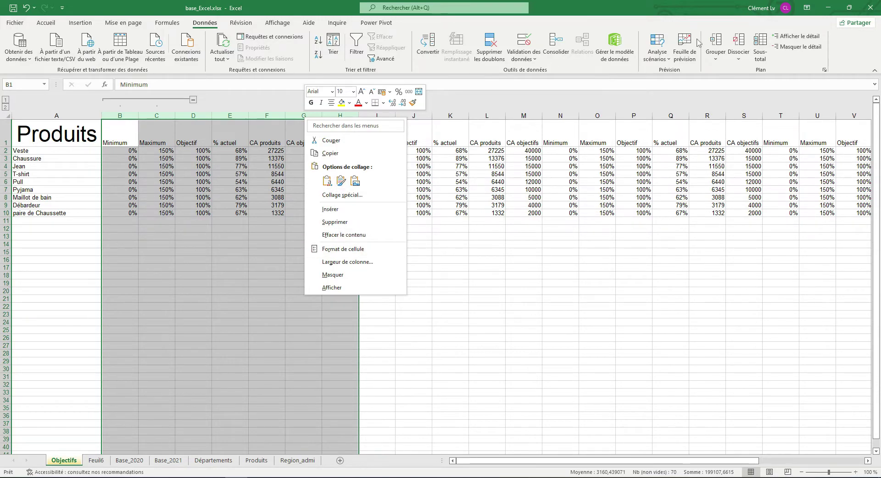
left_click(716, 58)
left_click(735, 73)
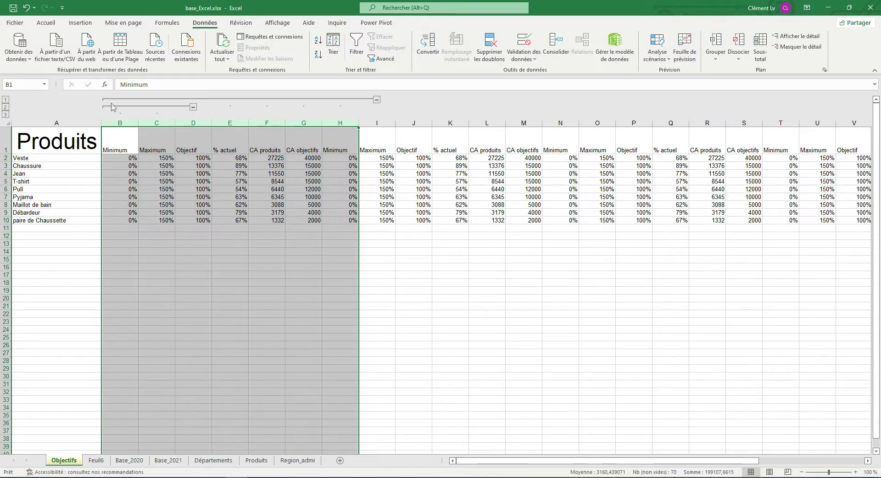
Collapse B–C with outline level 2, then toggle the D–H group closed and open twice
left_click(6, 108)
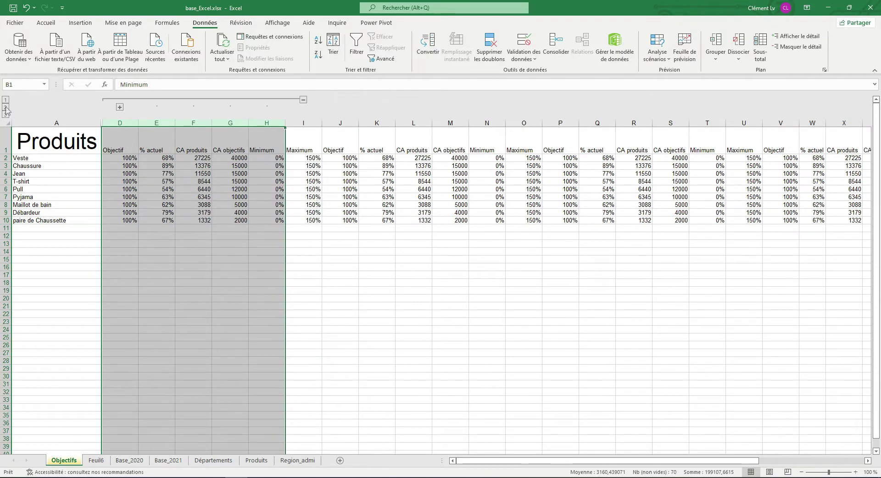
left_click(142, 166)
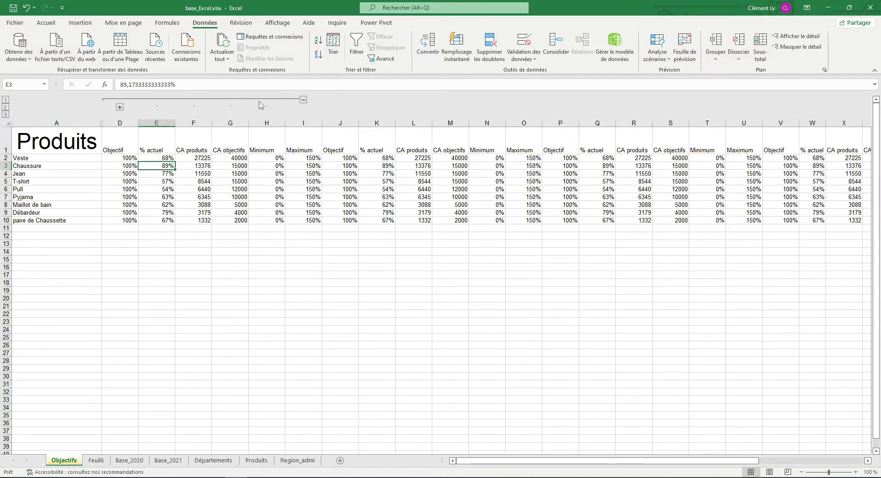
left_click(6, 99)
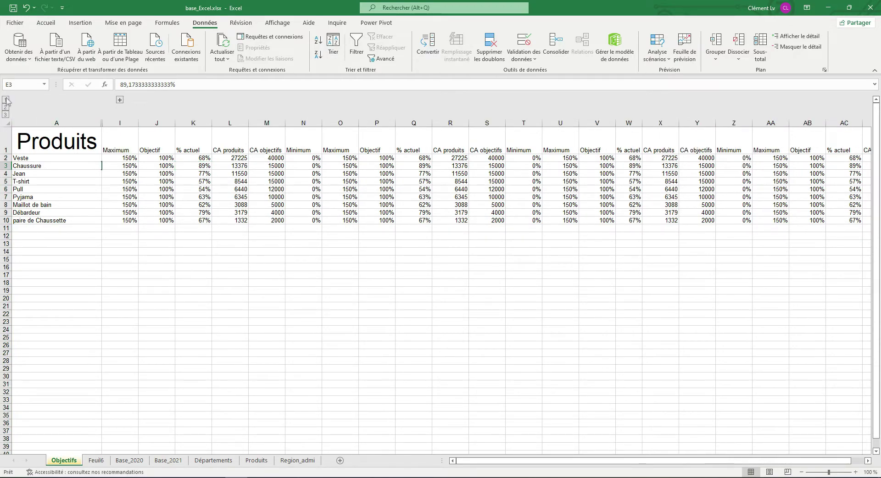
left_click(6, 107)
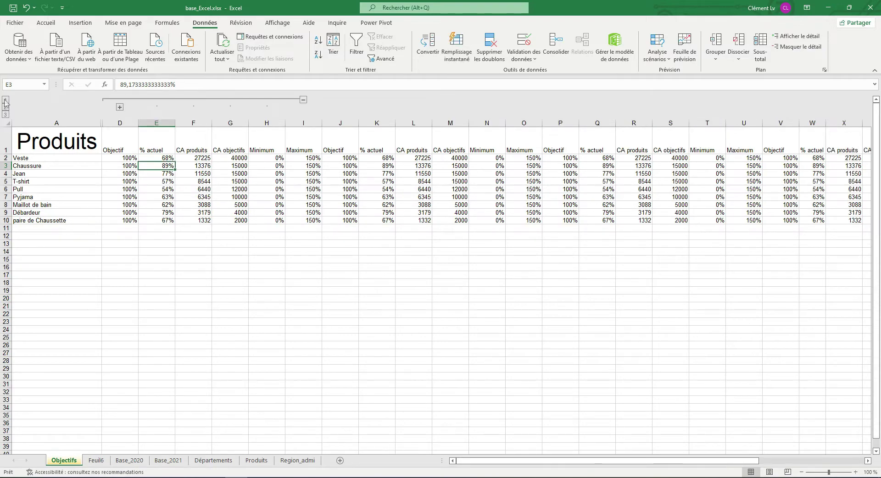
left_click(5, 100)
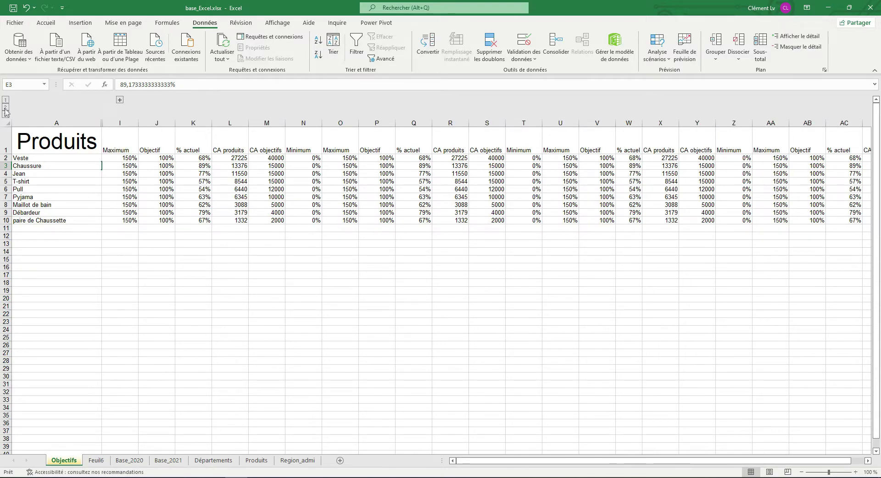
left_click(6, 108)
Expand the hidden B–C outline group and select the Minimum and Maximum columns
left_click_drag(193, 123, 340, 123)
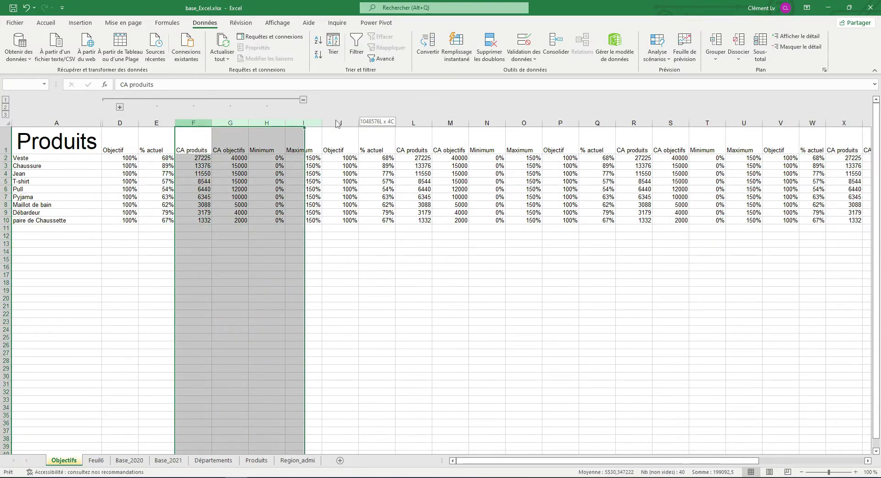
left_click(265, 159)
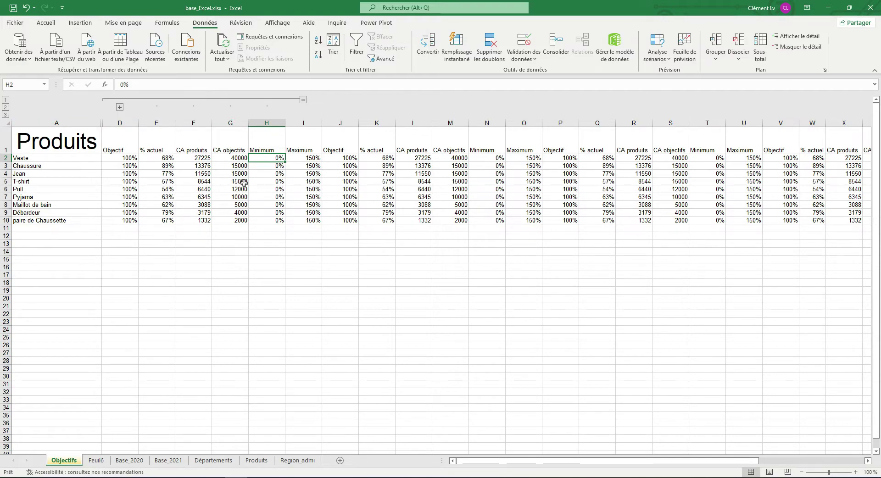
left_click(739, 63)
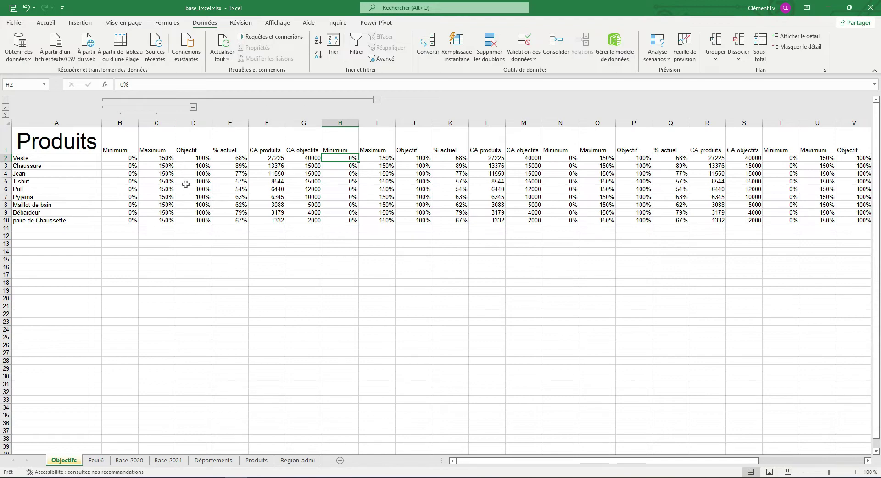
key("Left")
key("Left")
key("Left")
key("Down")
key("Down")
key("Down")
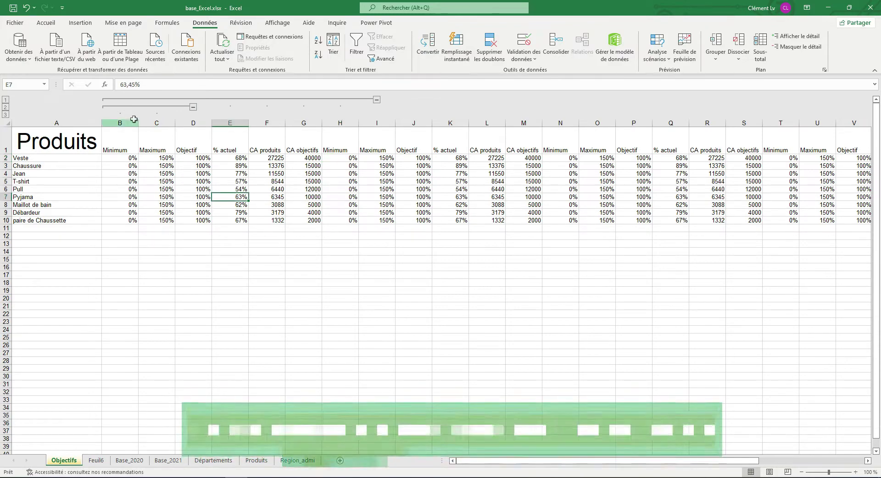
left_click_drag(119, 121, 157, 123)
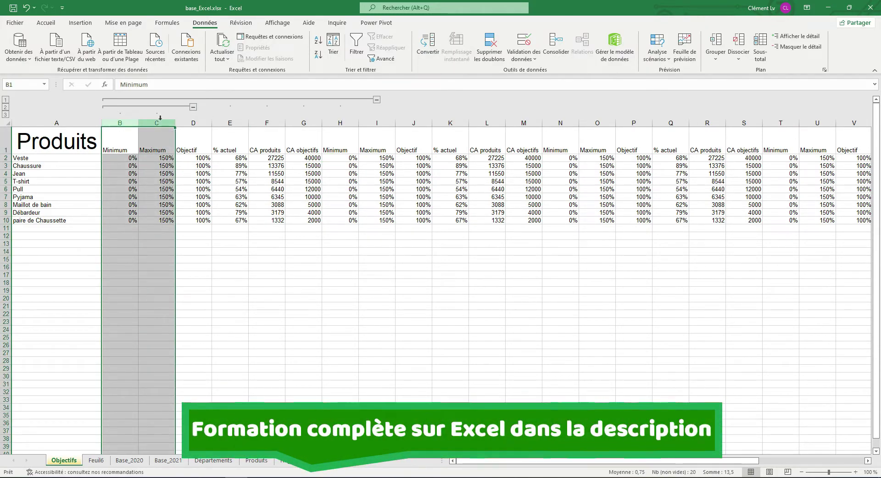
left_click(740, 60)
left_click(745, 69)
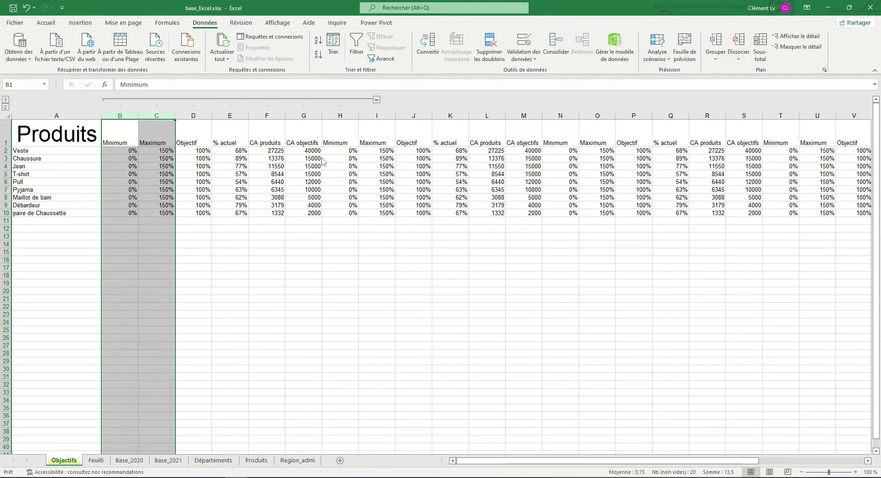
left_click(202, 198)
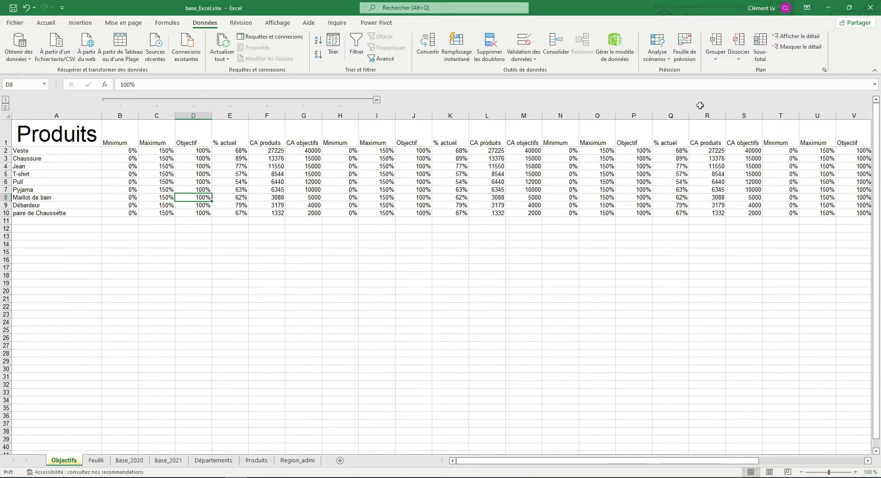
left_click(343, 182)
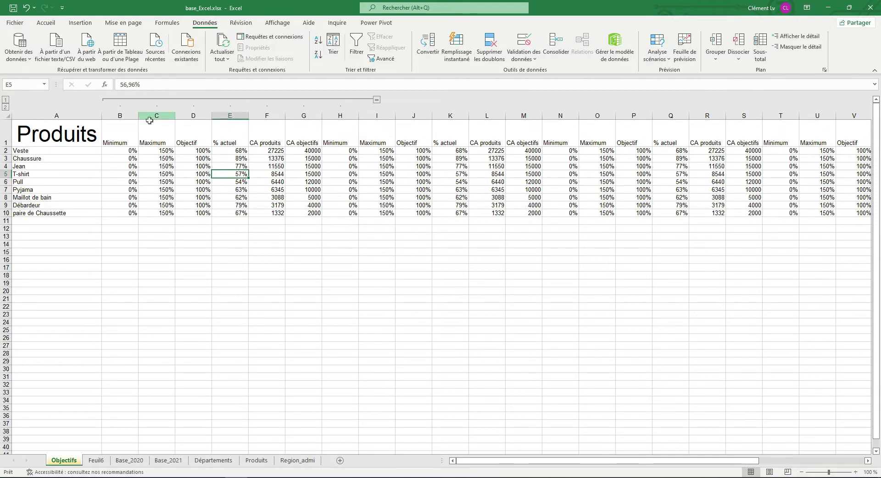
left_click_drag(120, 115, 156, 115)
left_click(710, 60)
left_click(731, 63)
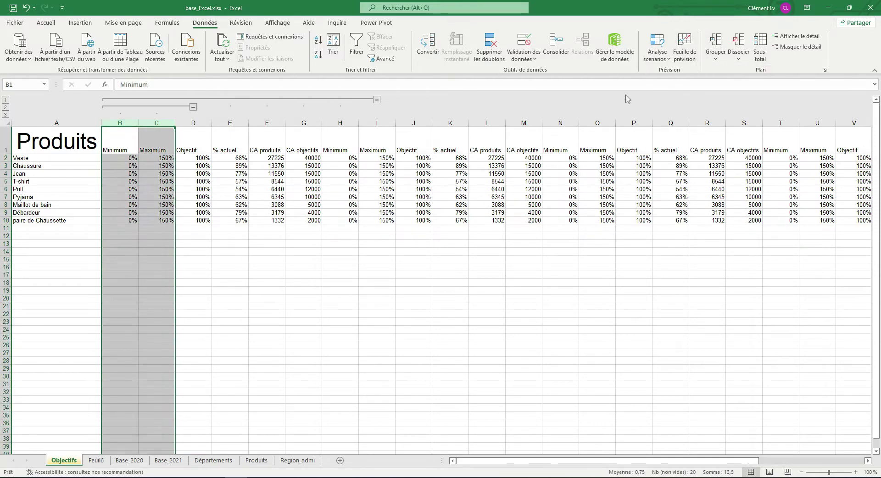
left_click(267, 197)
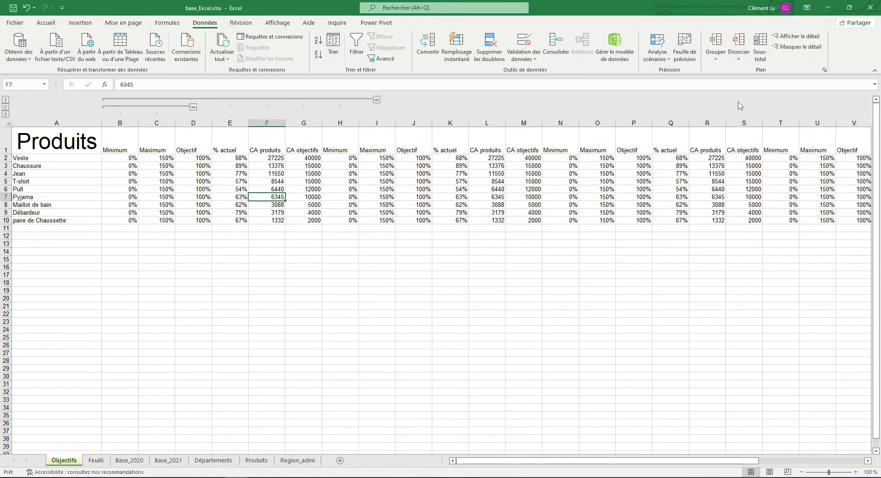
left_click(742, 58)
Clear the entire column outline with Effacer le plan, leaving no outline bar
left_click(762, 84)
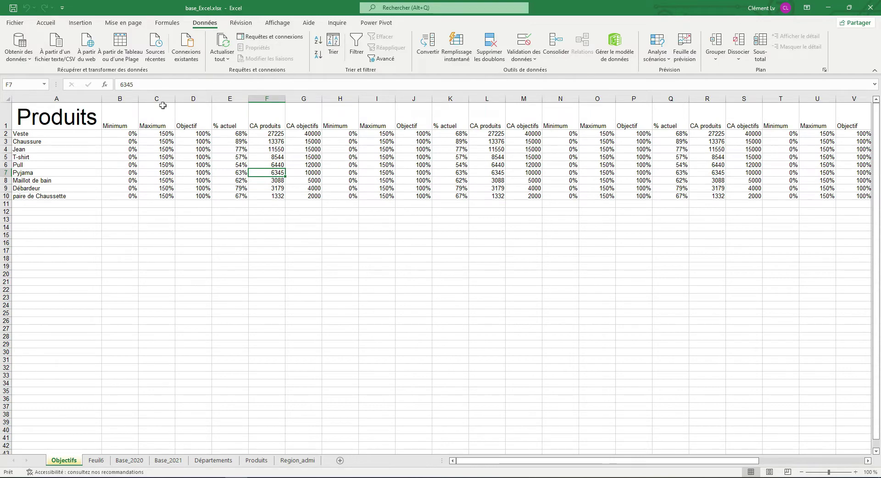
left_click_drag(159, 98, 357, 98)
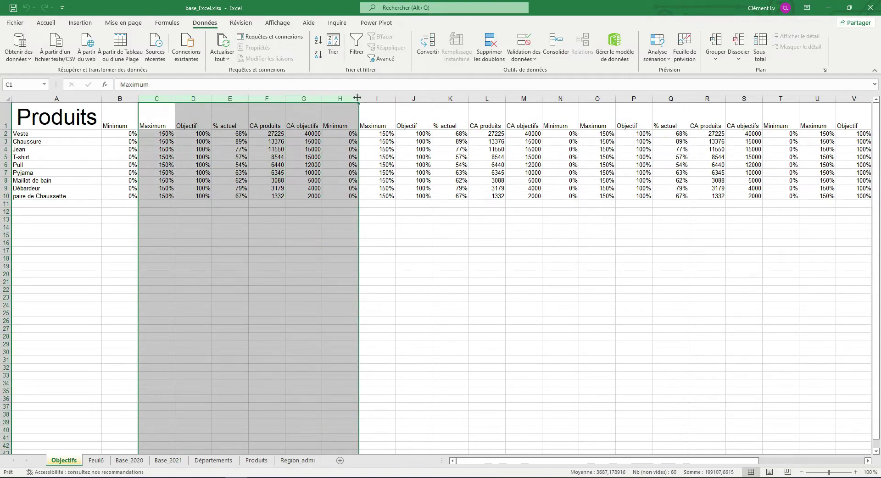
left_click(27, 172)
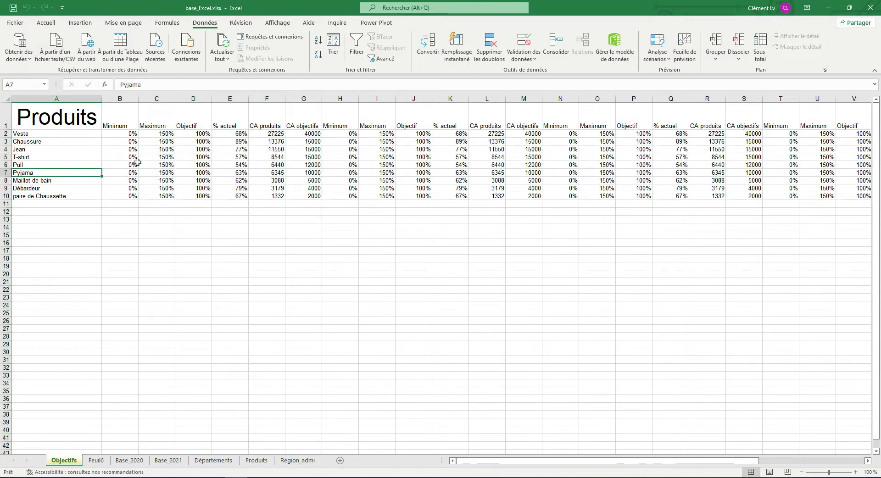
left_click_drag(7, 149, 8, 181)
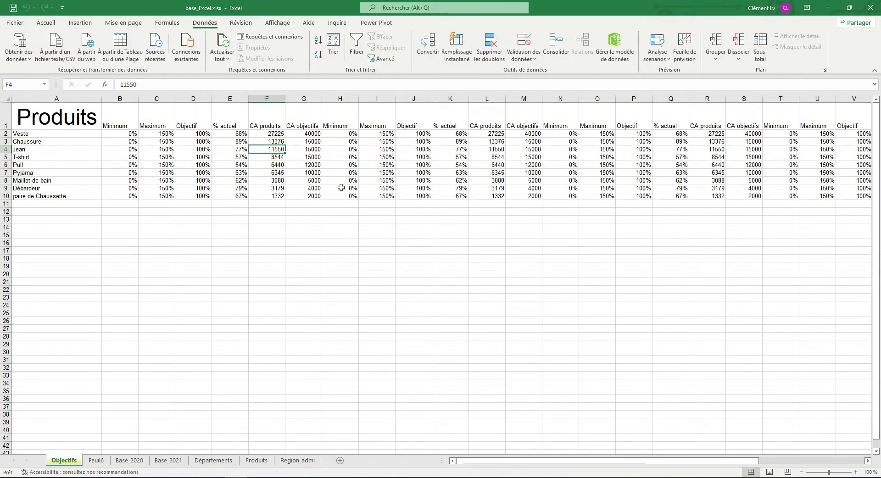
left_click(267, 149)
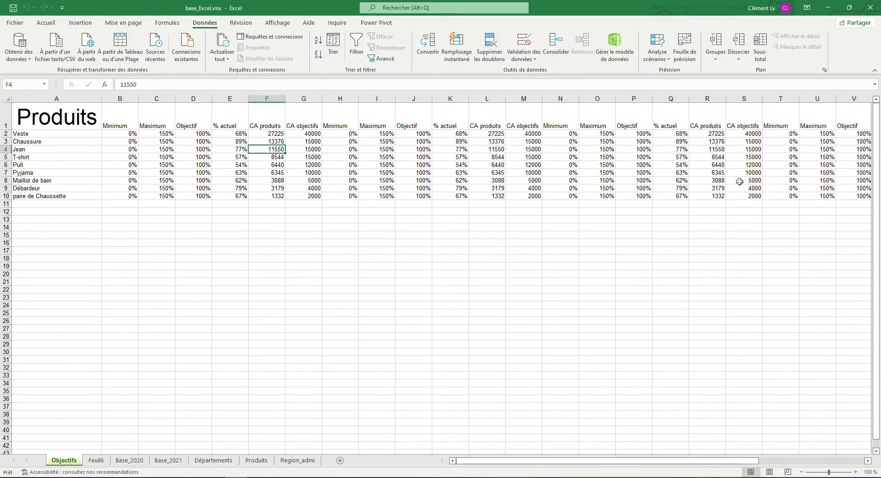
left_click(718, 59)
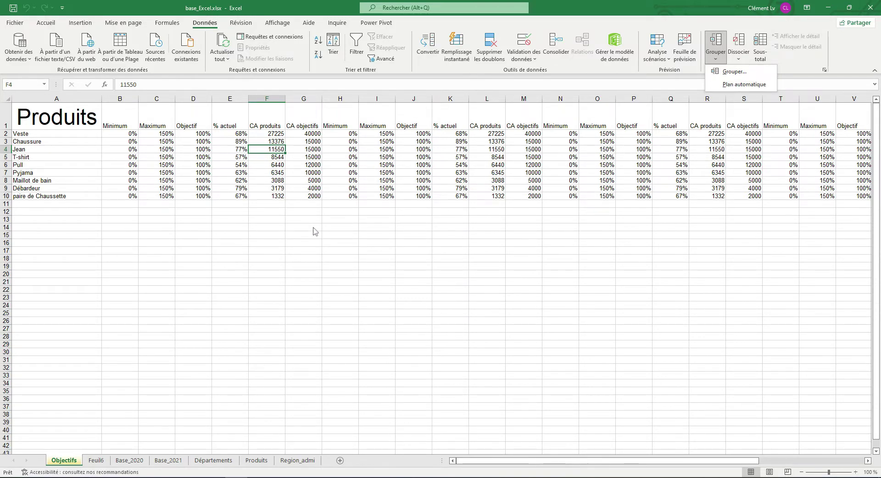
left_click(301, 221)
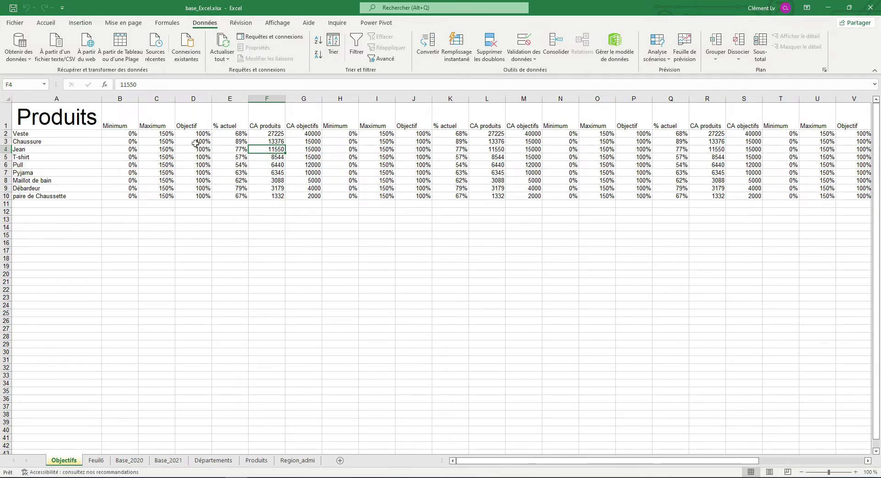
left_click_drag(60, 118, 539, 117)
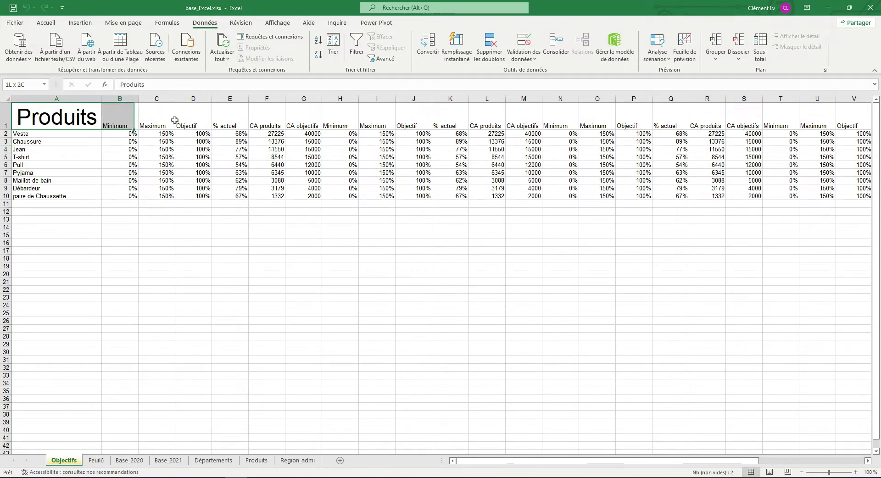
left_click(413, 149)
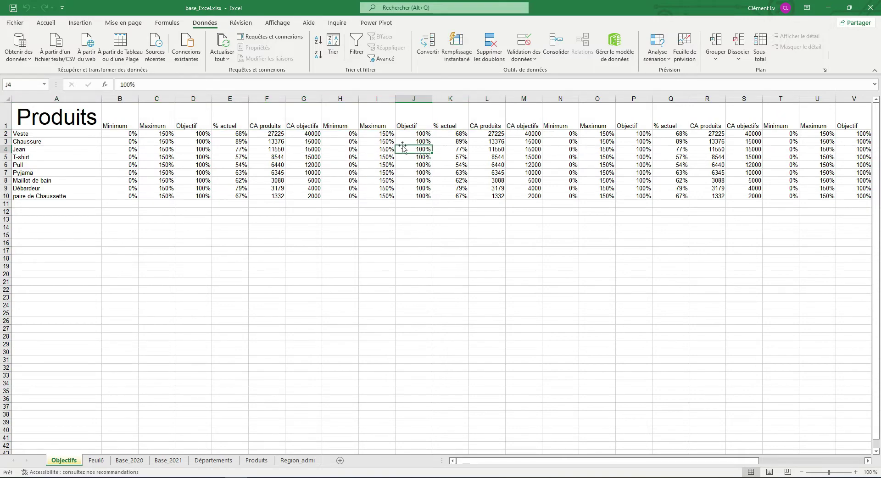
left_click_drag(110, 123, 481, 120)
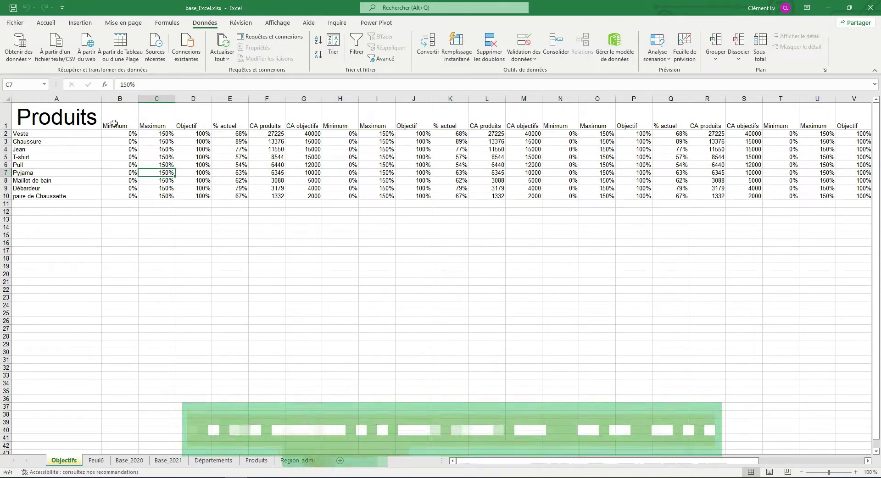
left_click(303, 196)
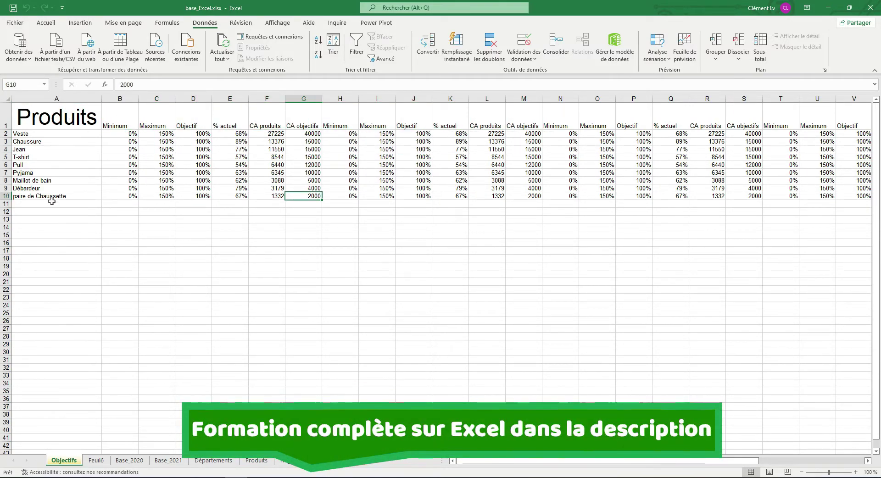
mouse_move(50, 204)
left_mouse_down()
mouse_move(581, 196)
mouse_move(572, 204)
left_mouse_up()
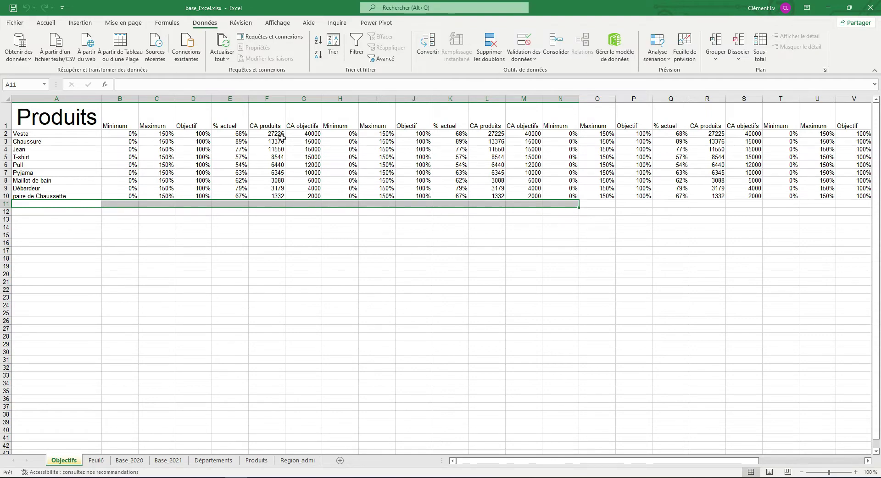
left_click(486, 188)
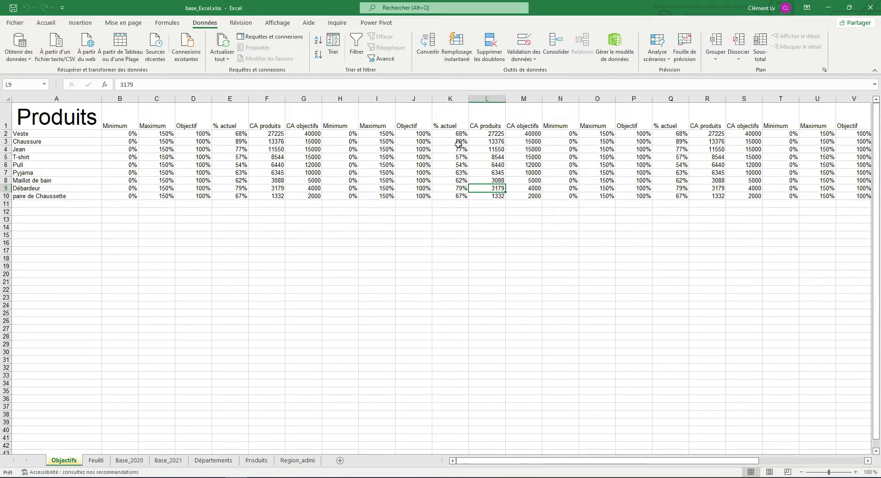